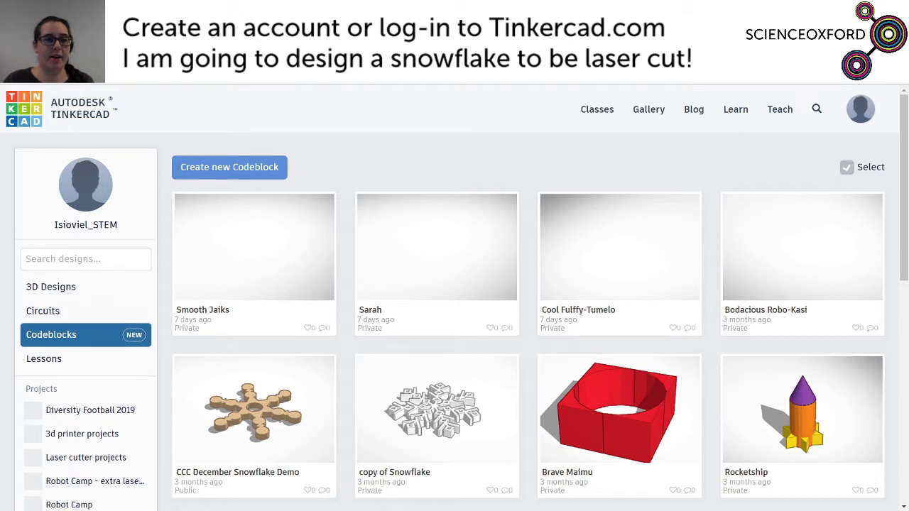
- Start a new Codeblock from the Codeblocks dashboard to show the designs list
click(230, 168)
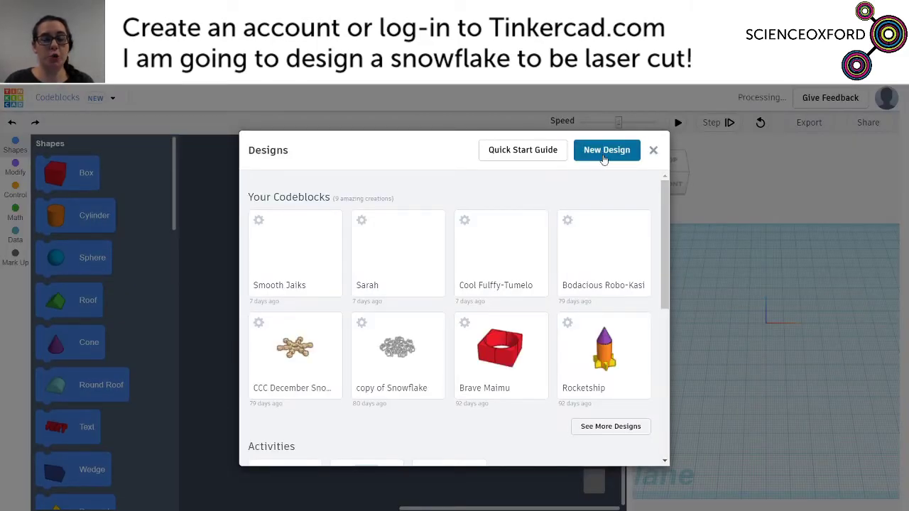
- Create a blank Codeblocks design, Smashing Jofo, with an empty workspace
click(604, 155)
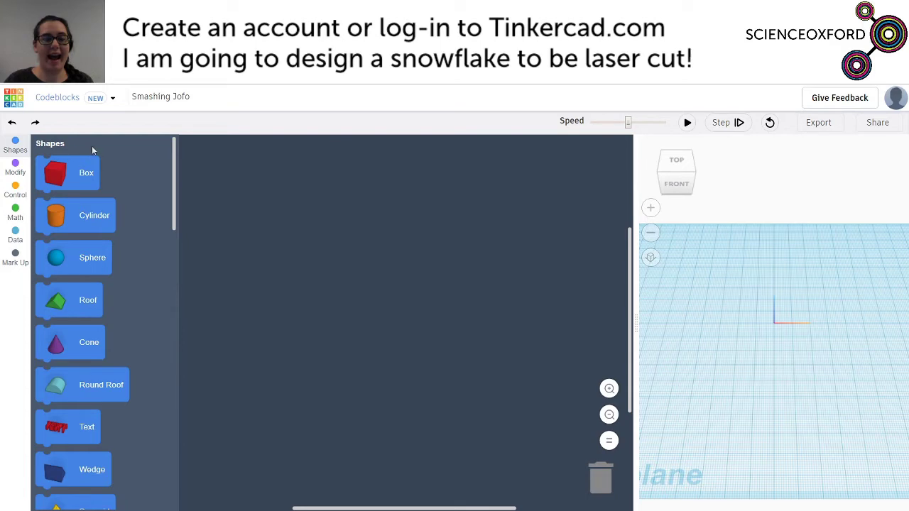
mouse_move(175, 226)
mouse_down()
mouse_move(191, 439)
mouse_move(175, 497)
mouse_move(186, 283)
mouse_move(175, 213)
mouse_up()
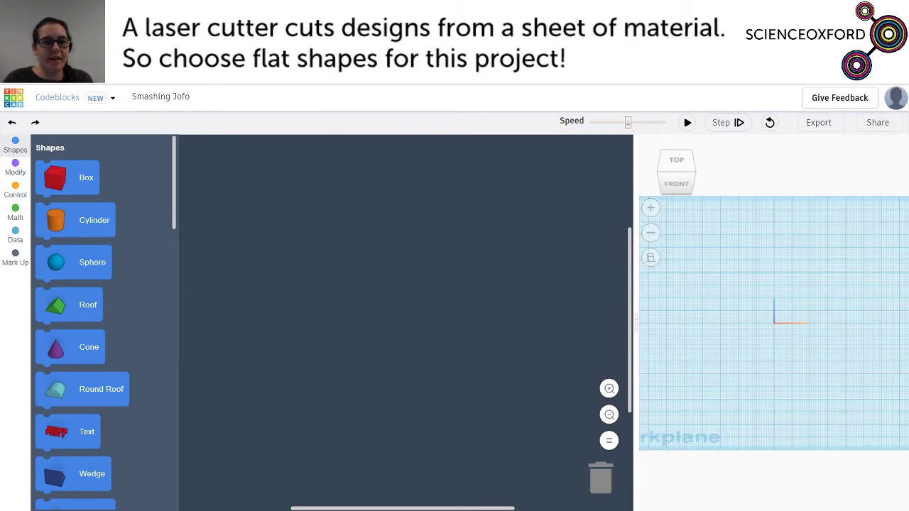
- Add a Create New Object block and rename its object variable to 'centre'
drag(175, 213, 163, 329)
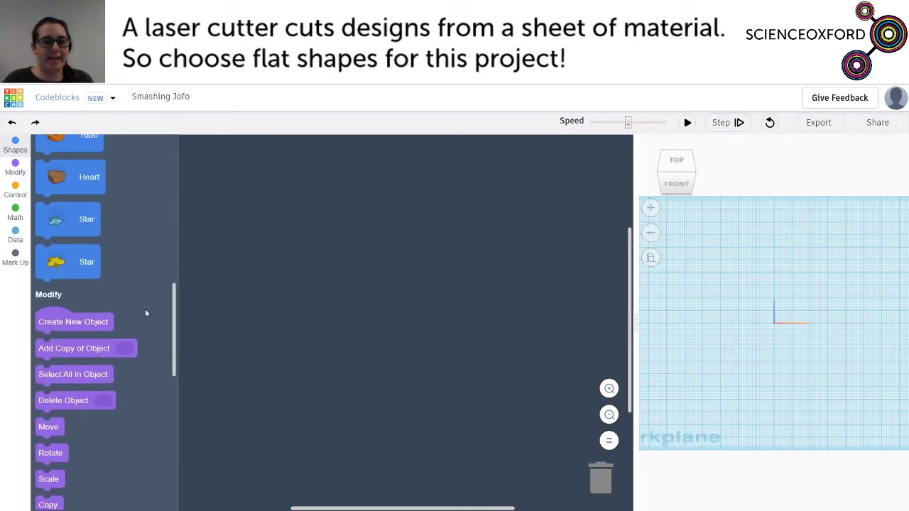
drag(62, 322, 286, 207)
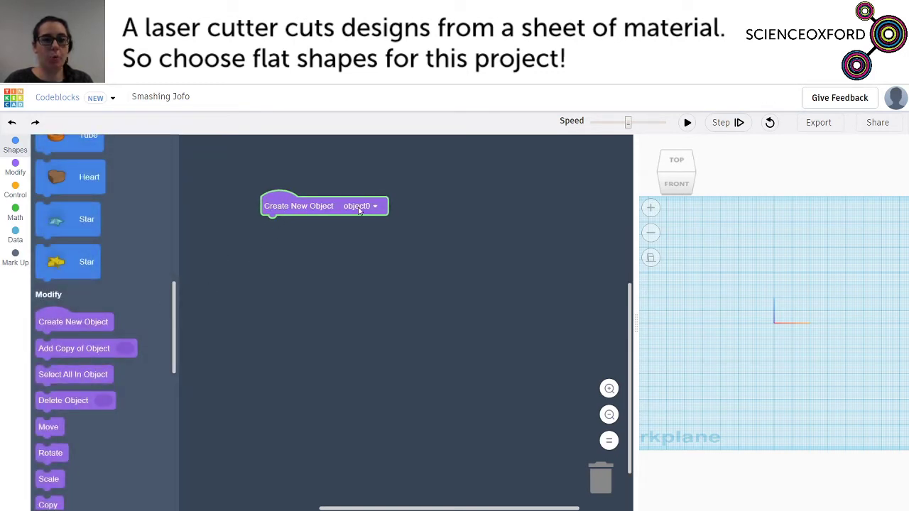
click(371, 206)
click(354, 247)
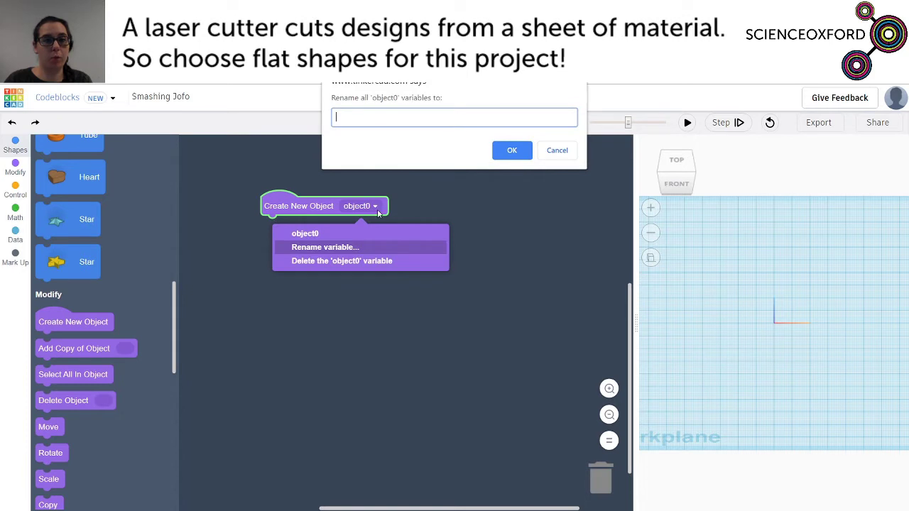
click(512, 150)
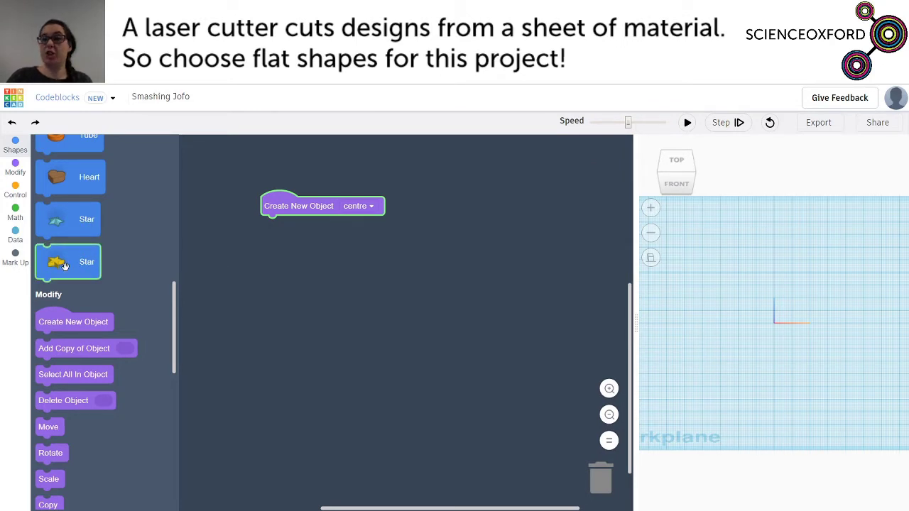
- Attach the yellow Star block under the centre object and run the code to build it
drag(68, 268, 269, 226)
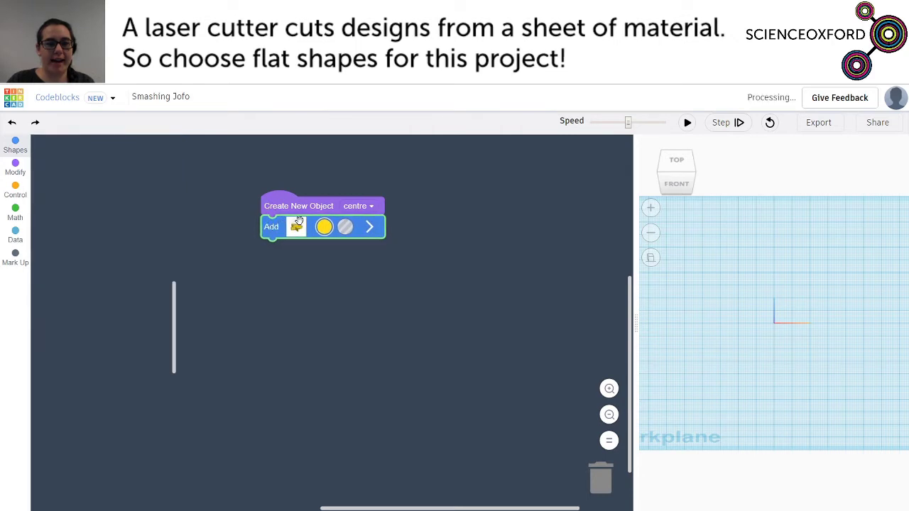
click(686, 123)
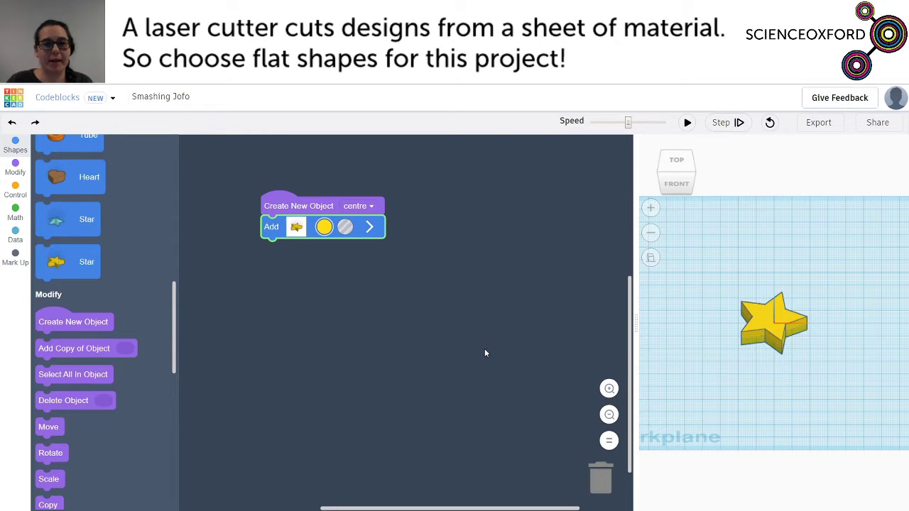
scroll(76, 268, up, 2)
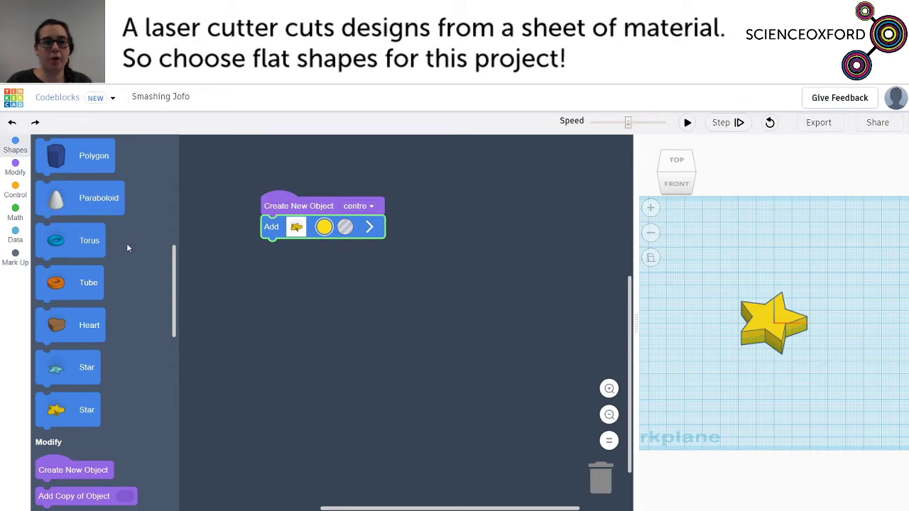
scroll(128, 246, up, 2)
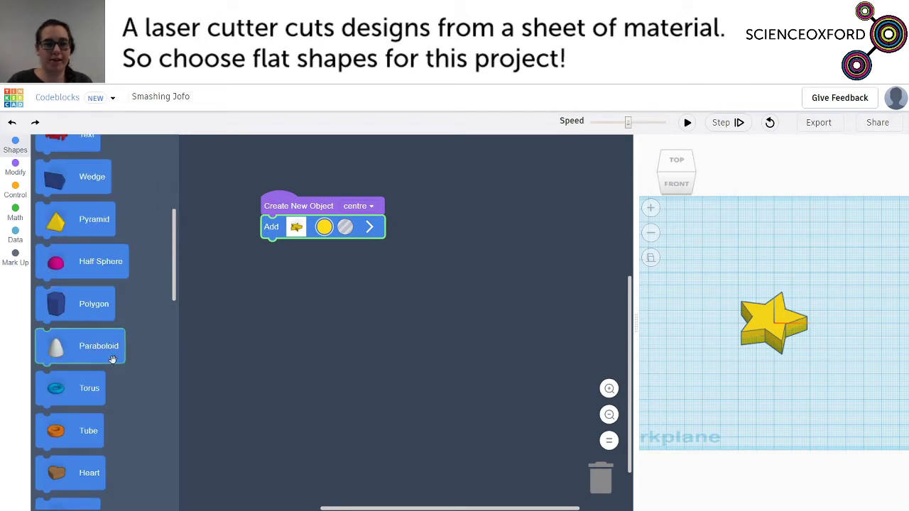
scroll(138, 338, up, 2)
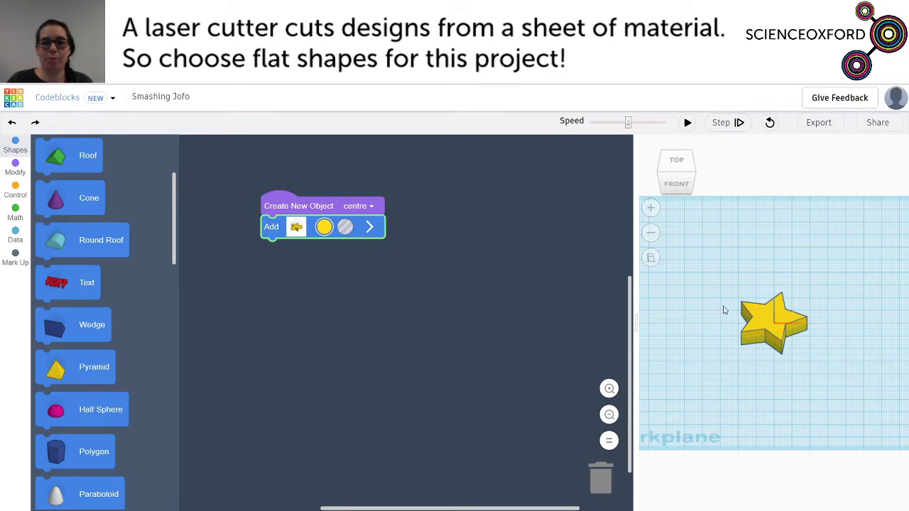
- View the star from the top, toggling between perspective and orthographic projection
click(679, 162)
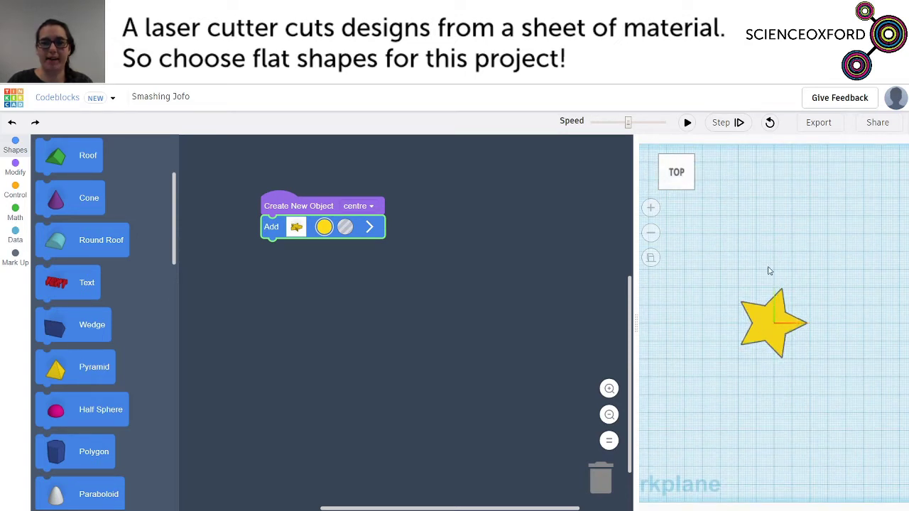
click(653, 259)
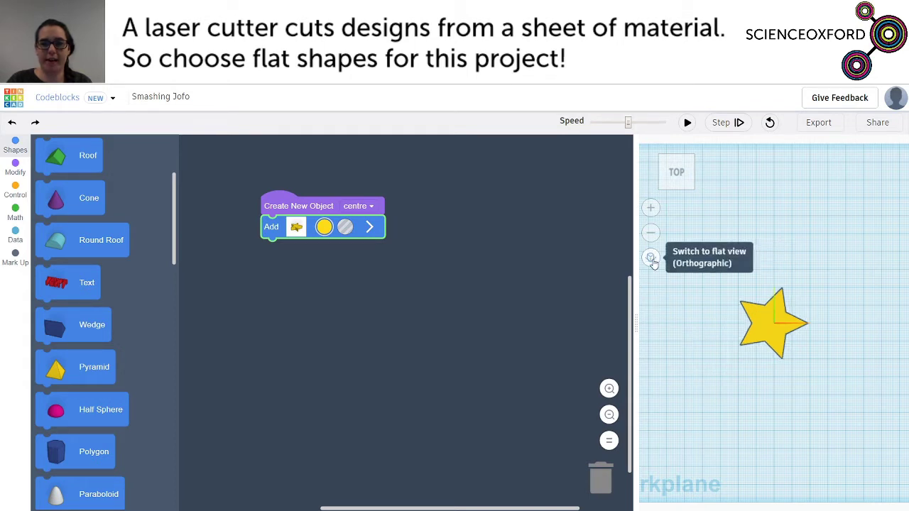
click(653, 261)
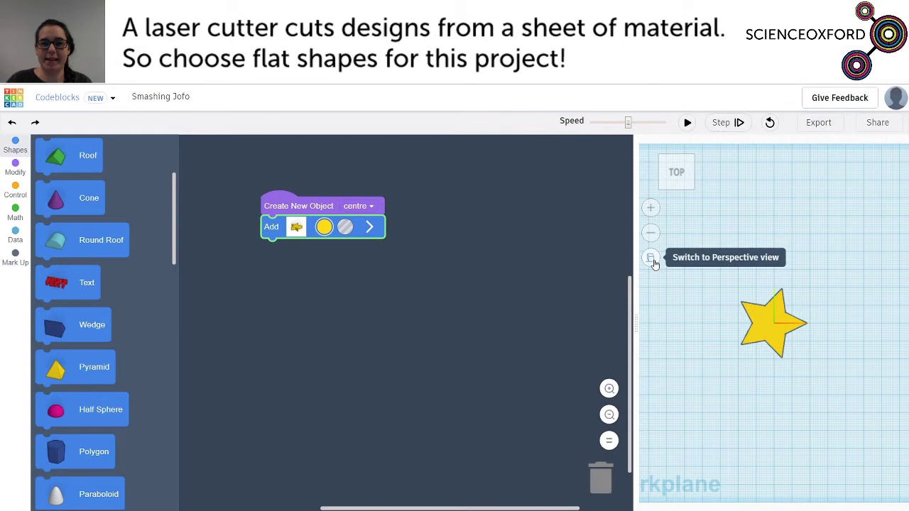
click(652, 260)
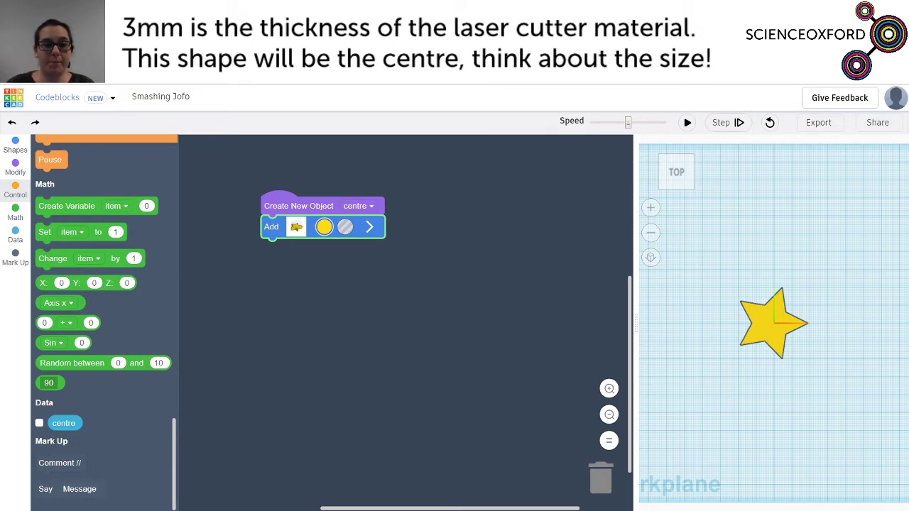
- Insert a Create Variable block above the star, named thickness with value 3
drag(52, 206, 276, 224)
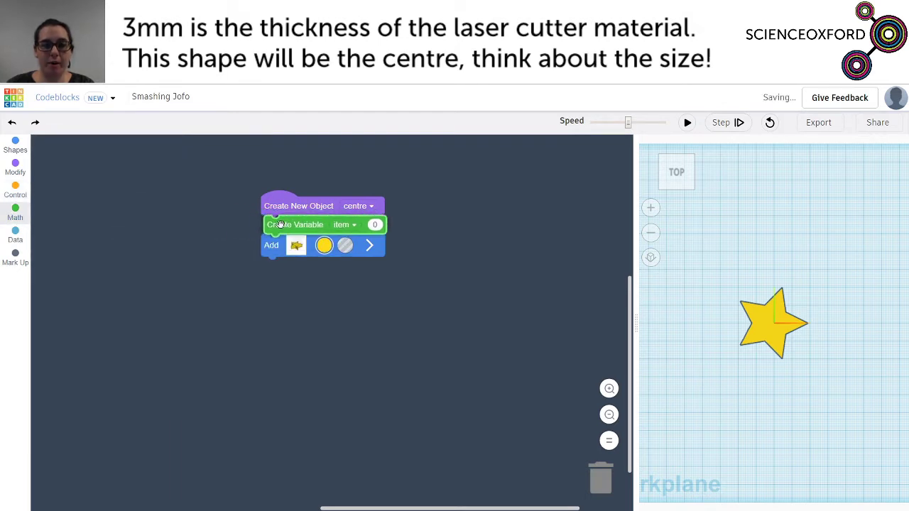
click(344, 225)
click(351, 265)
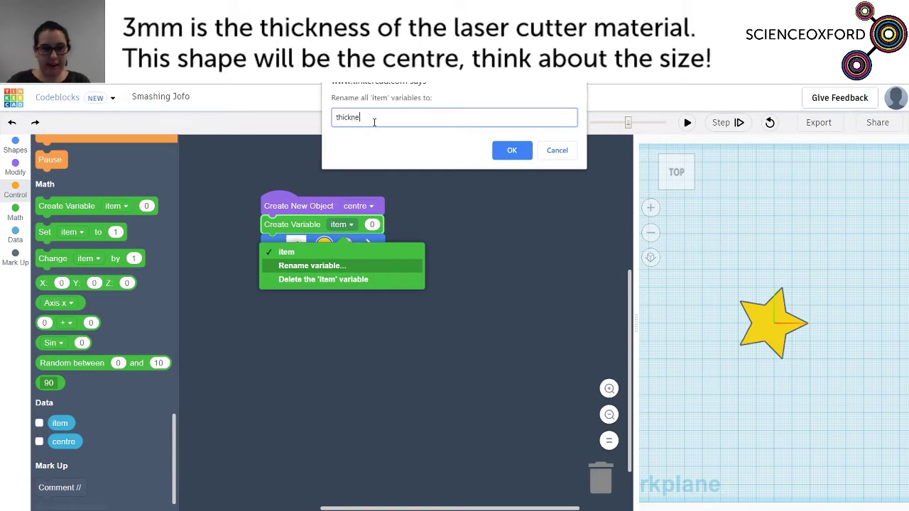
key(Return)
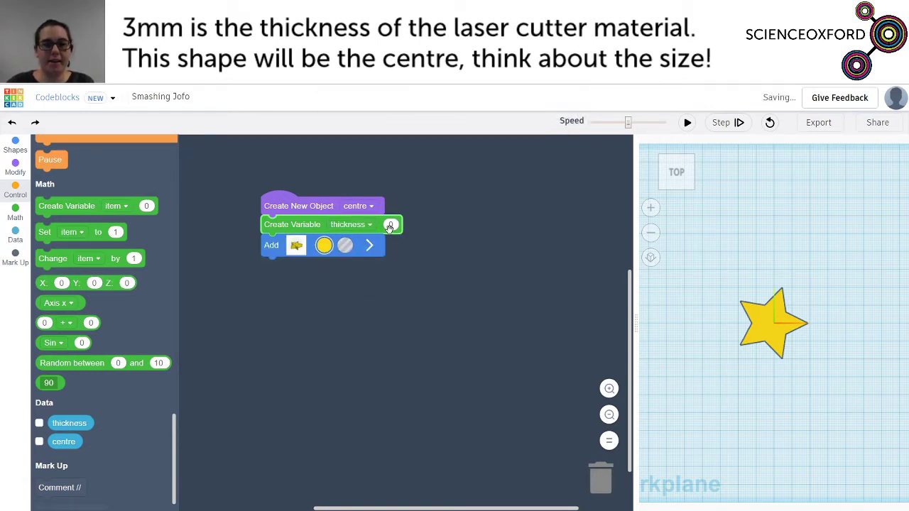
text(3)
click(438, 239)
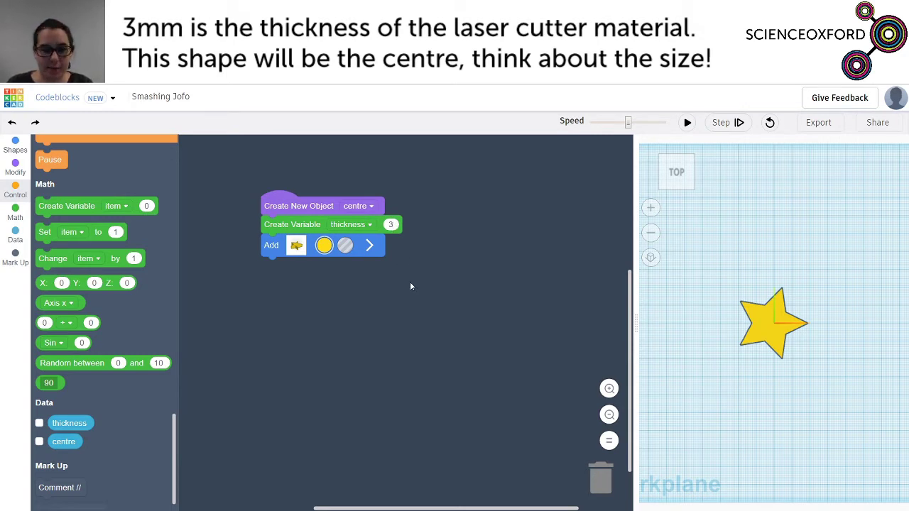
click(271, 247)
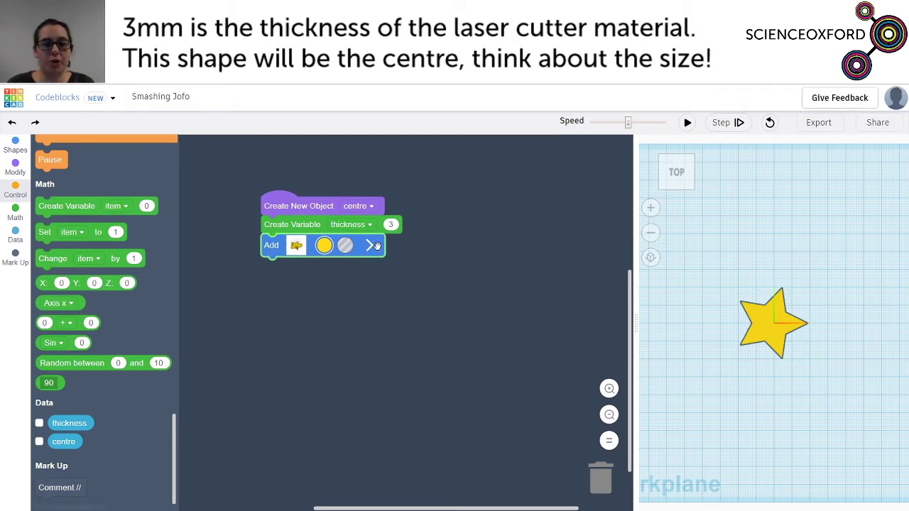
- Expand the star's parameters and place the thickness variable in its height H slot
click(369, 246)
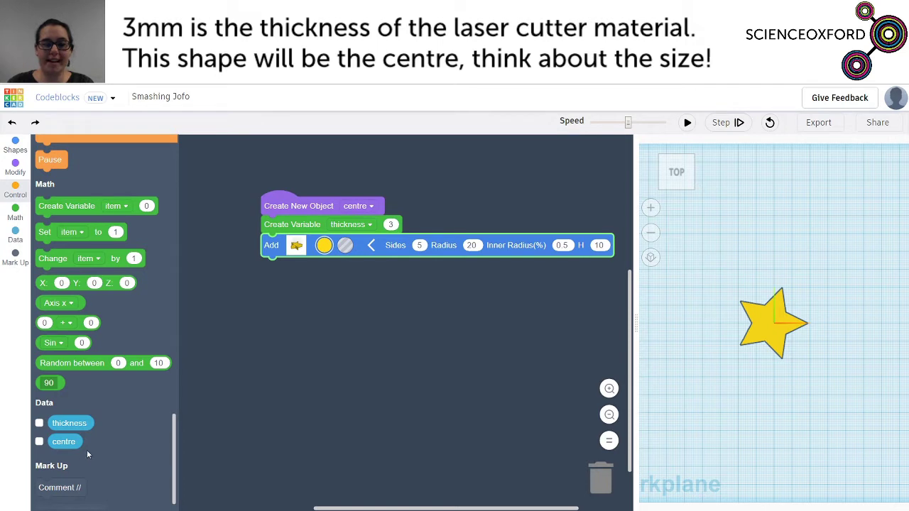
drag(87, 423, 601, 257)
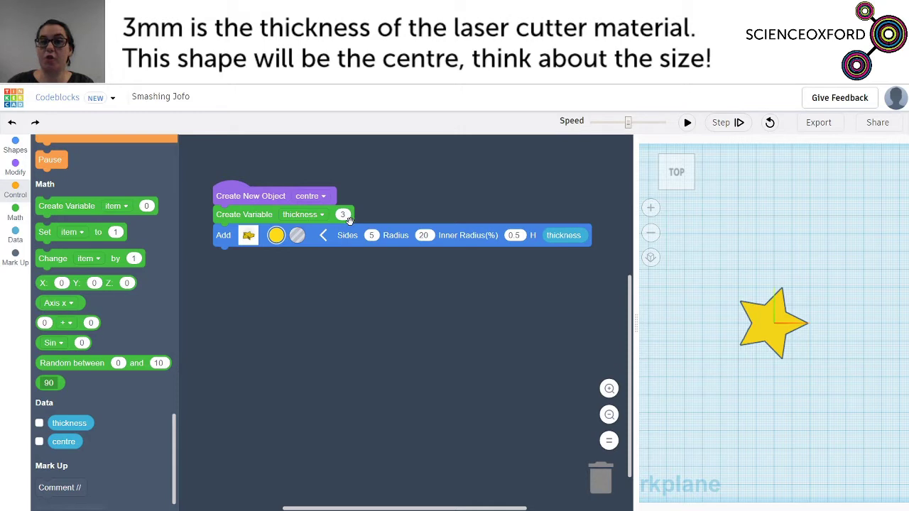
mouse_move(566, 240)
mouse_down()
mouse_move(568, 279)
mouse_move(565, 241)
mouse_move(551, 235)
mouse_up()
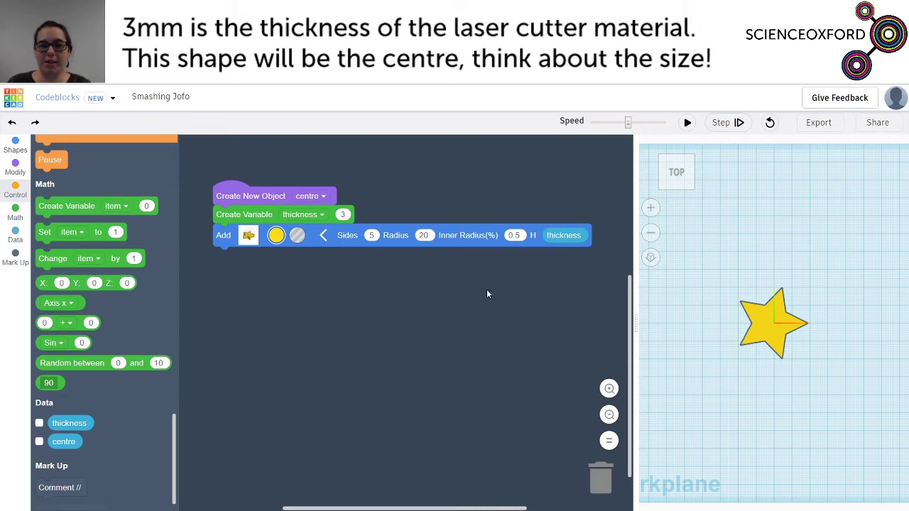
click(678, 189)
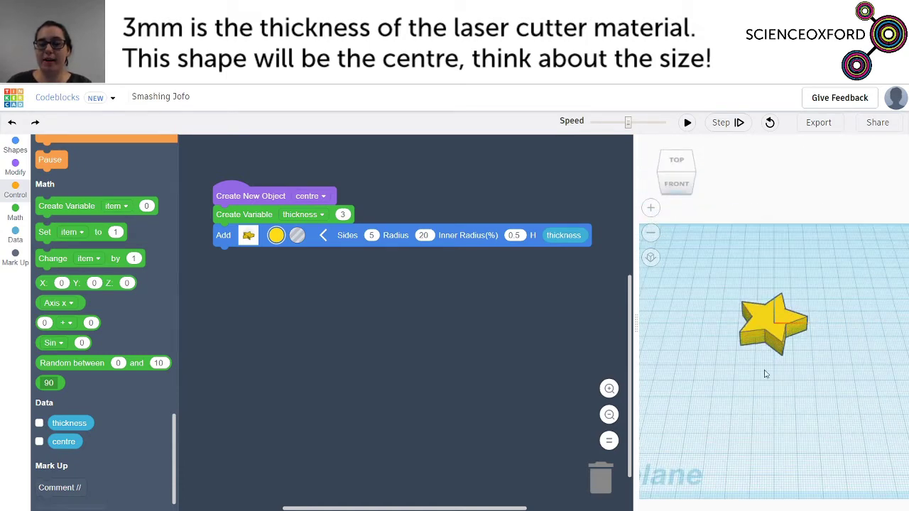
click(688, 124)
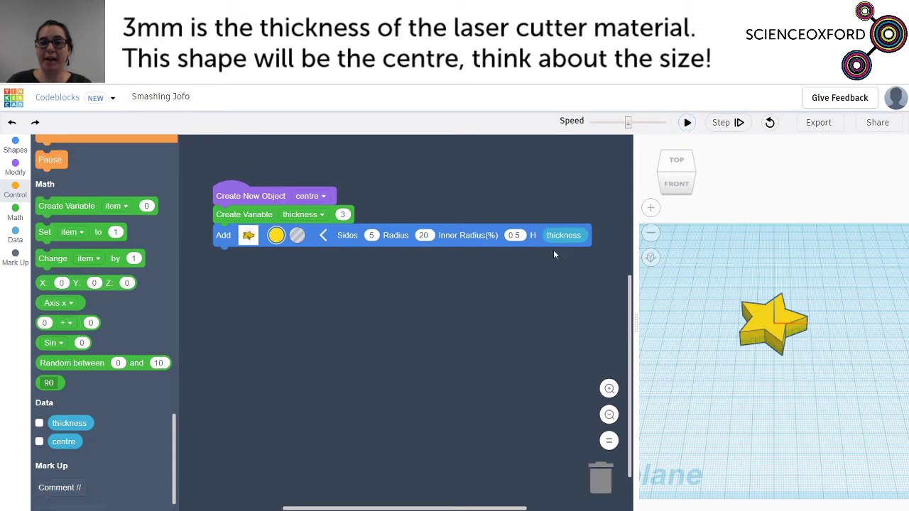
click(689, 125)
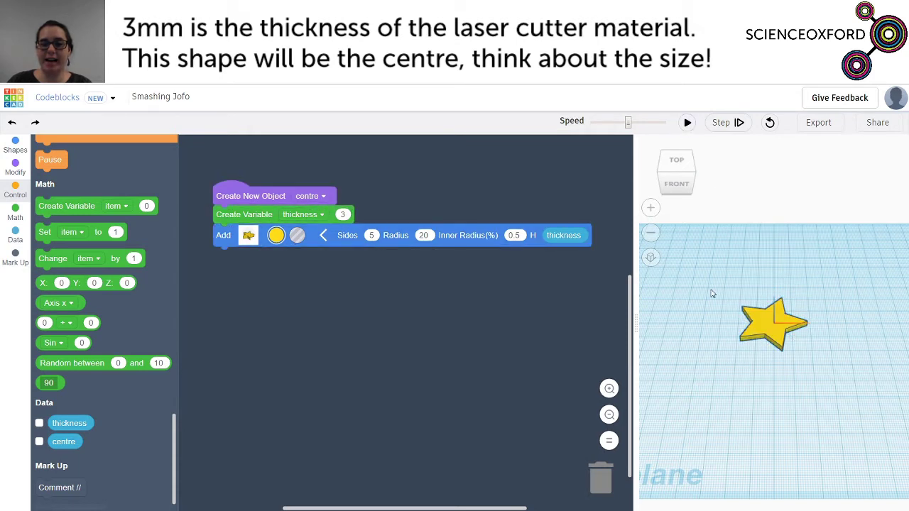
click(679, 174)
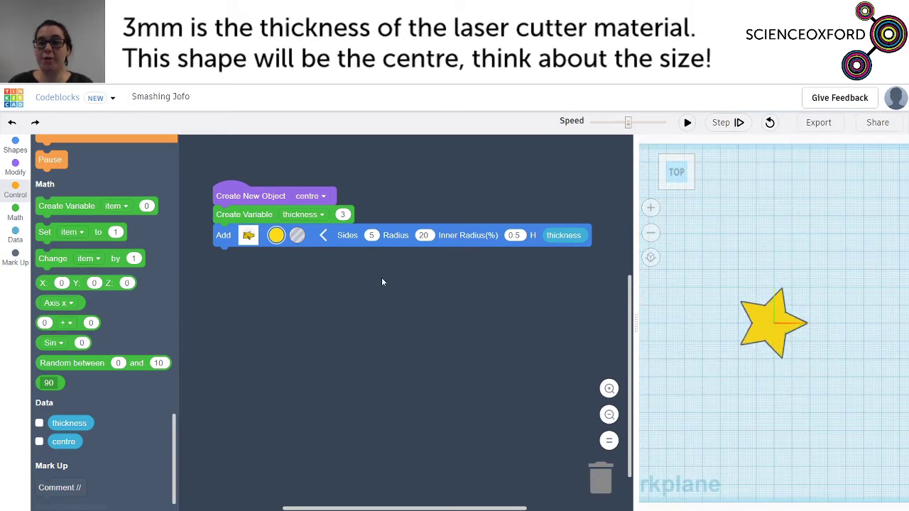
click(371, 235)
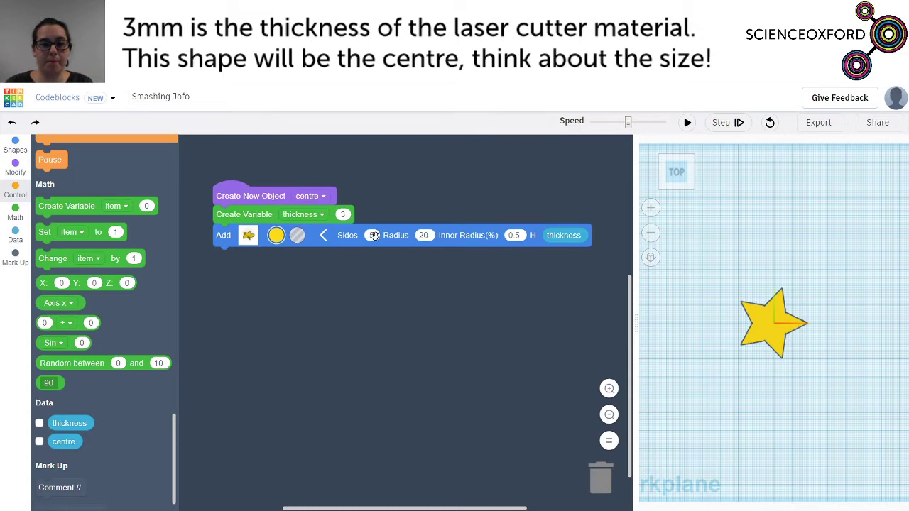
- Set the star's sides to 6 and run the program
text(6)
click(419, 283)
click(686, 122)
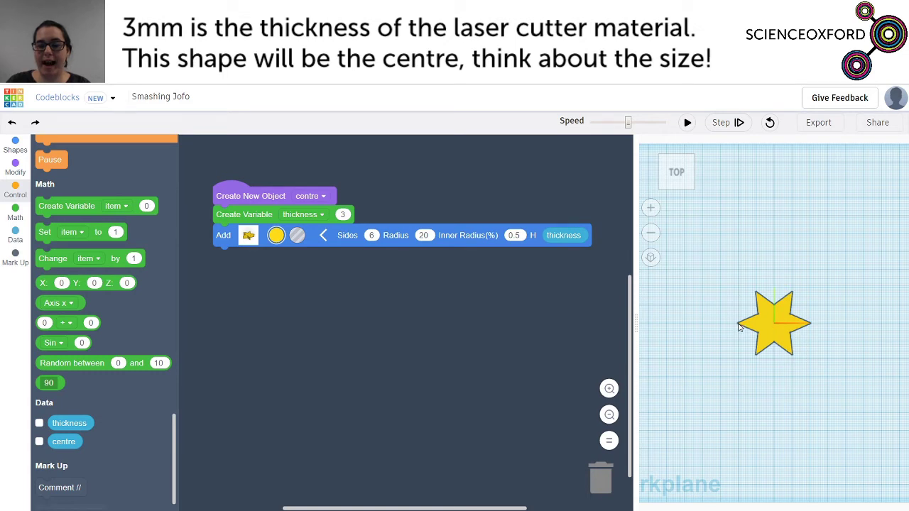
- Change the star's radius to 12 and rerun the program
click(426, 235)
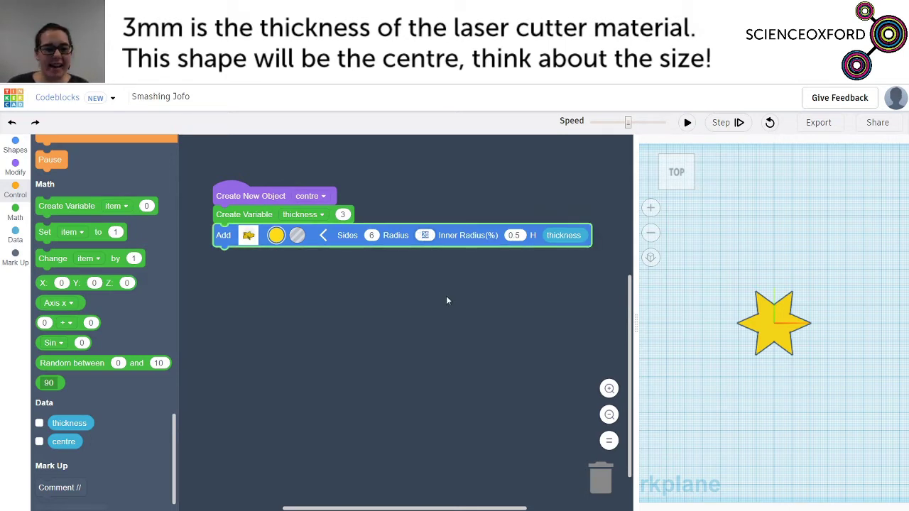
text(12)
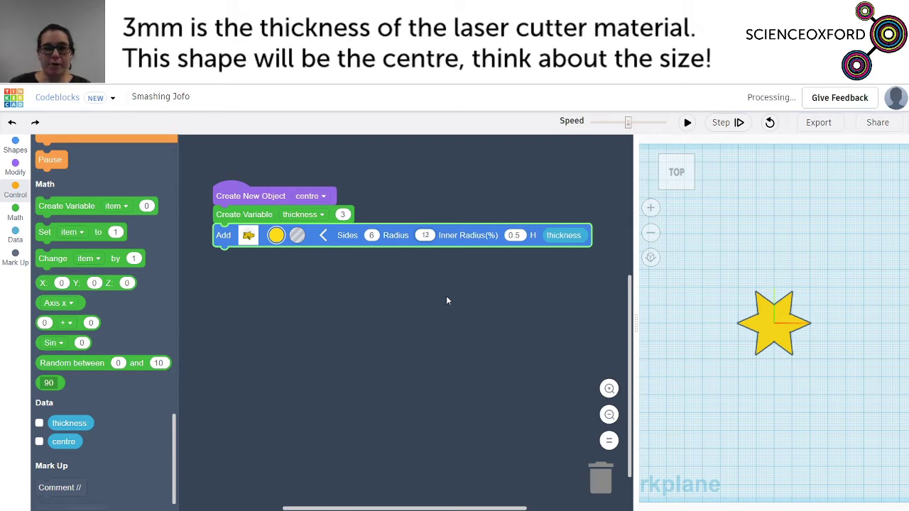
click(463, 316)
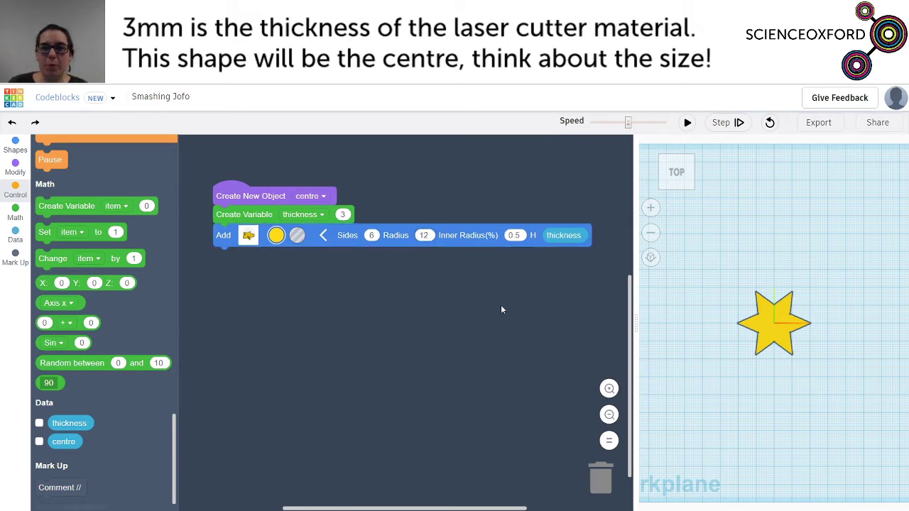
click(688, 123)
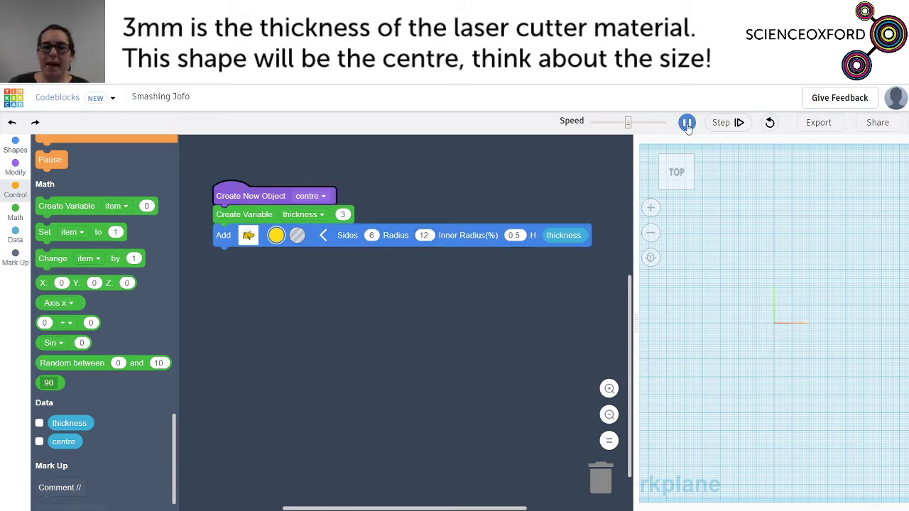